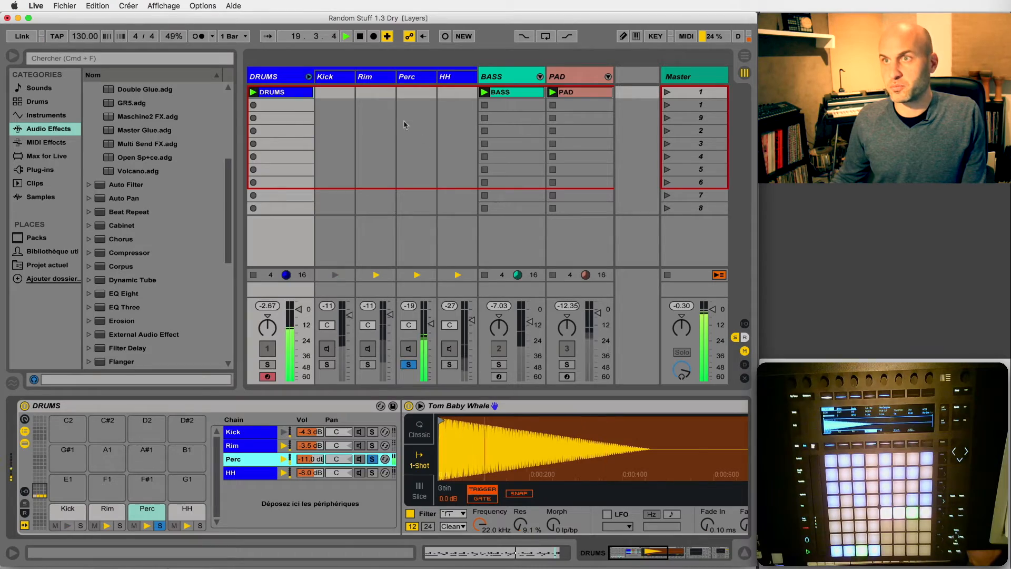
- Select the Perc chain of the drum rack and convert its Simpler to a Sampler
click(413, 79)
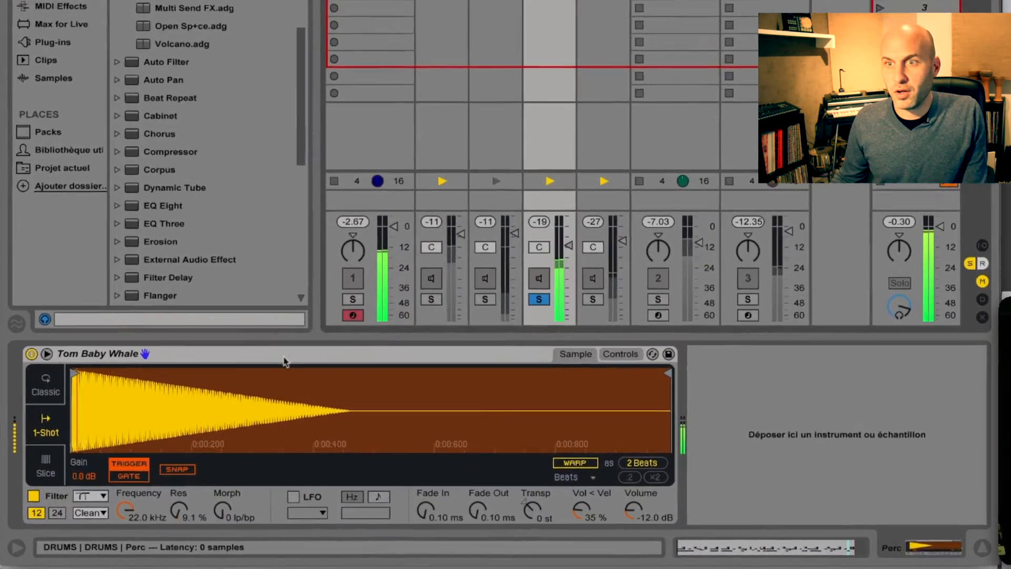
click(229, 397)
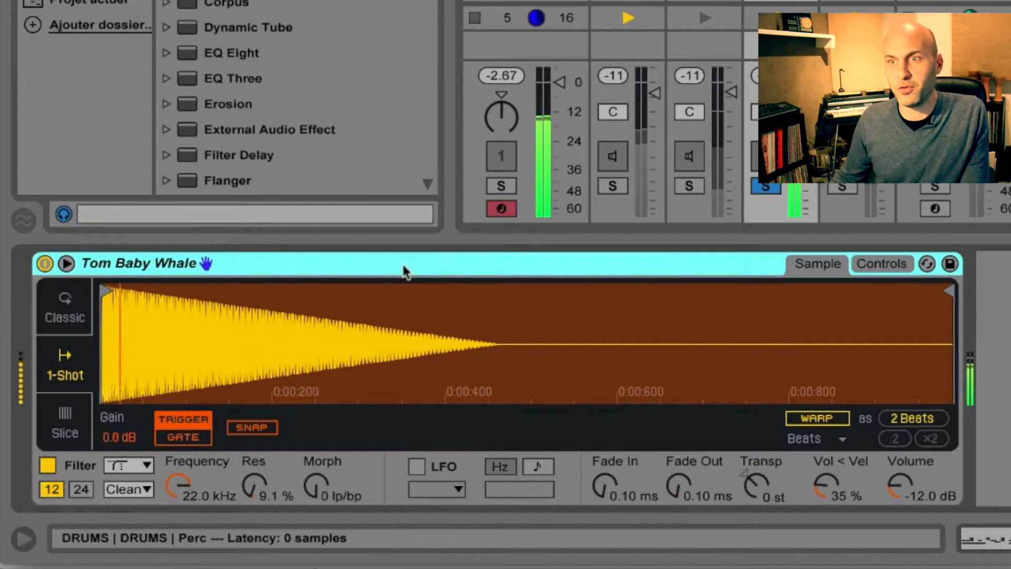
right_click(405, 272)
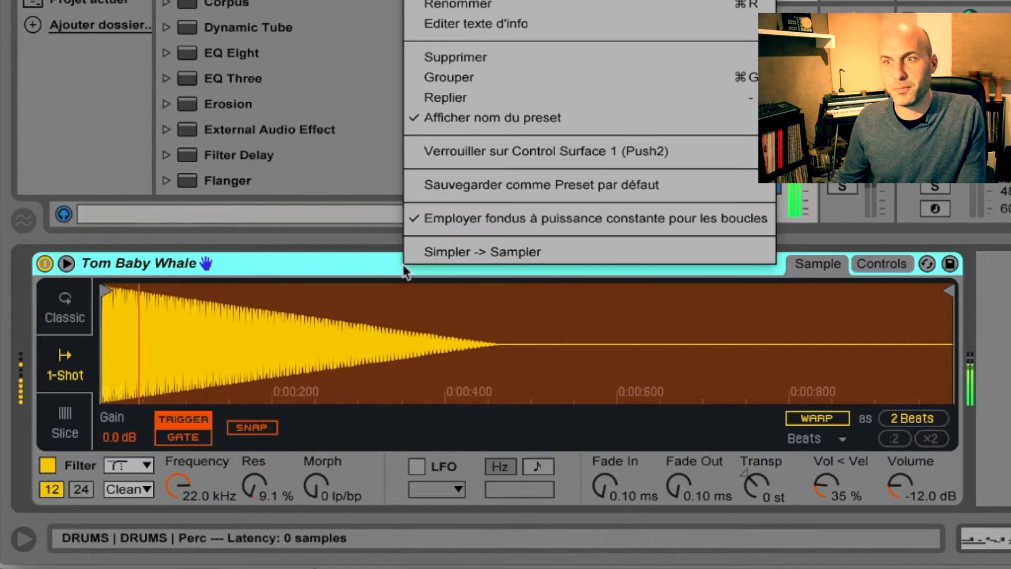
click(434, 254)
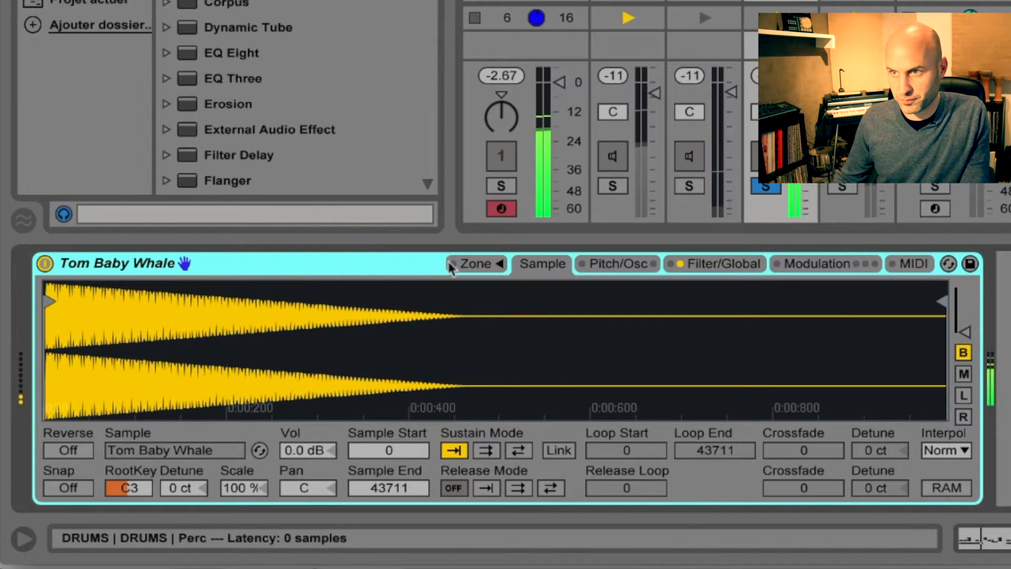
- Shape the Sampler's volume envelope with a release of 39.0 s, sustain at -inf dB and a decay of 317 ms
click(706, 264)
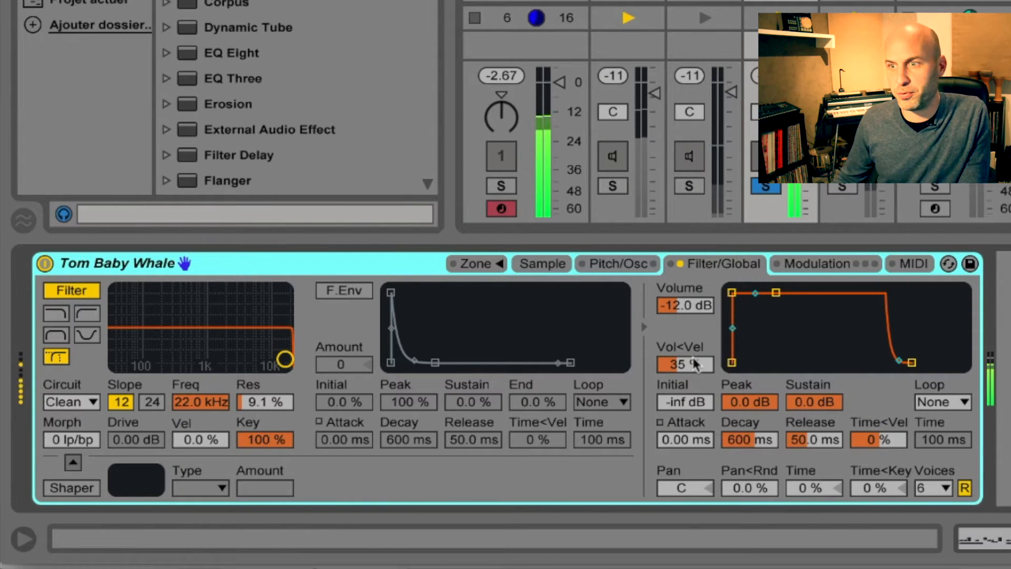
drag(814, 442, 816, 442)
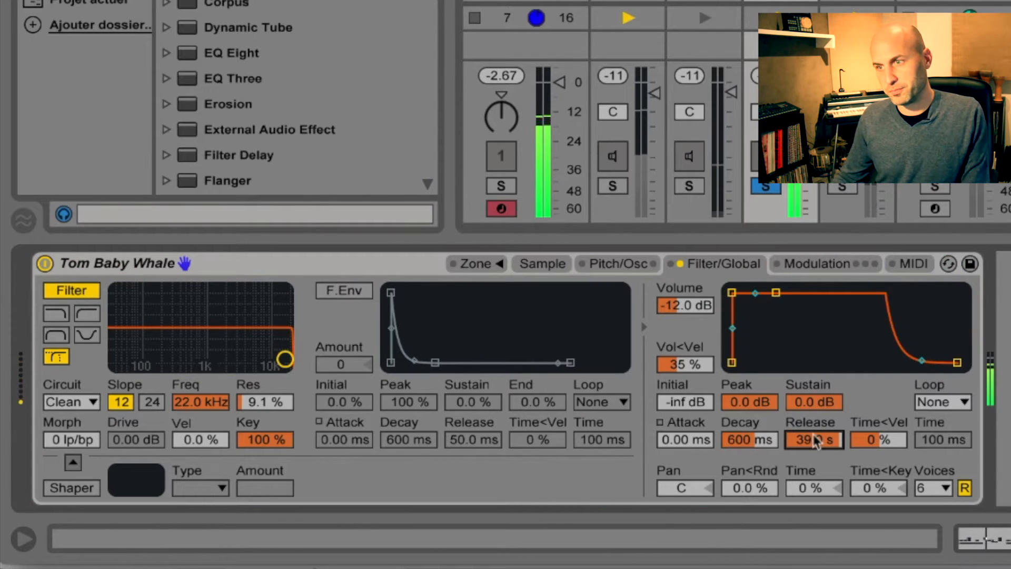
drag(817, 410, 817, 463)
mouse_move(761, 434)
mouse_down()
mouse_move(760, 458)
mouse_move(752, 432)
mouse_up()
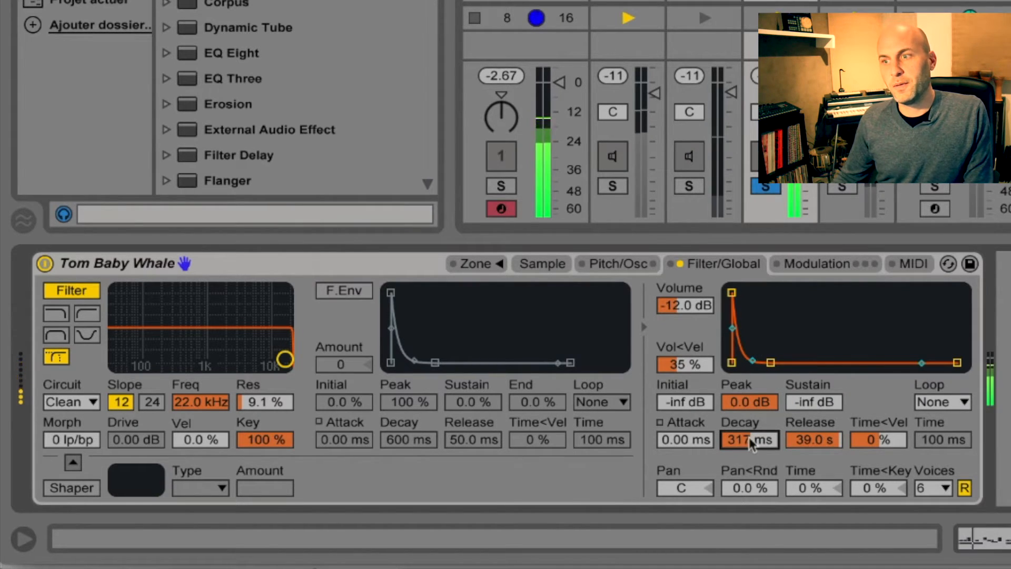
- Try the volume envelope's Time at -100 % and restore it to 0 %
click(817, 489)
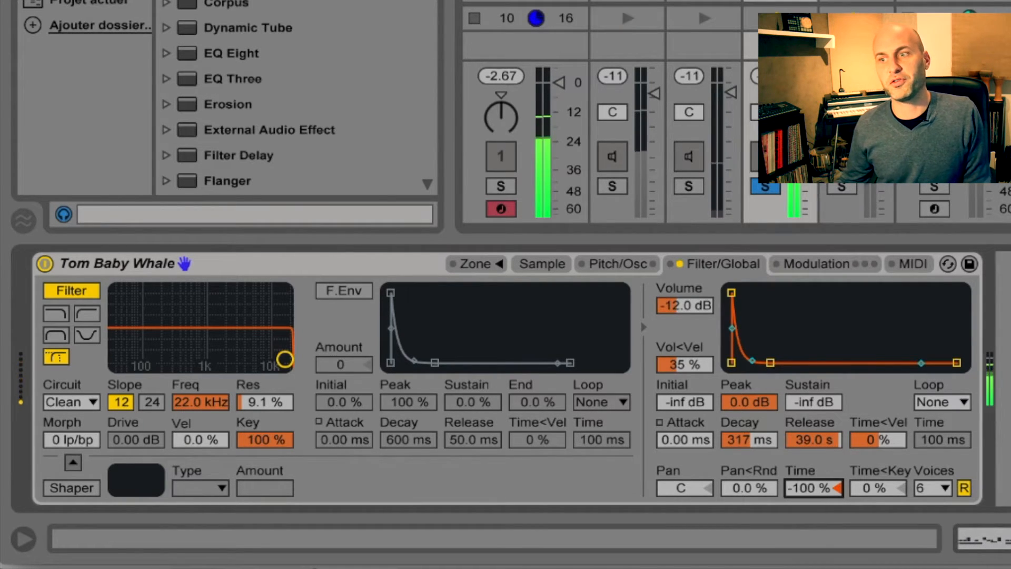
drag(818, 492, 818, 516)
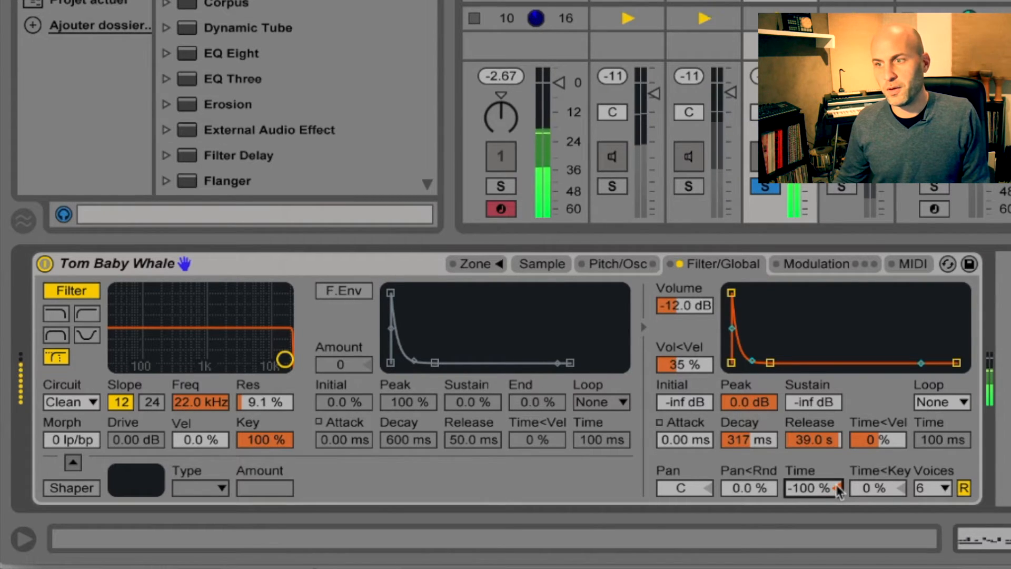
click(837, 486)
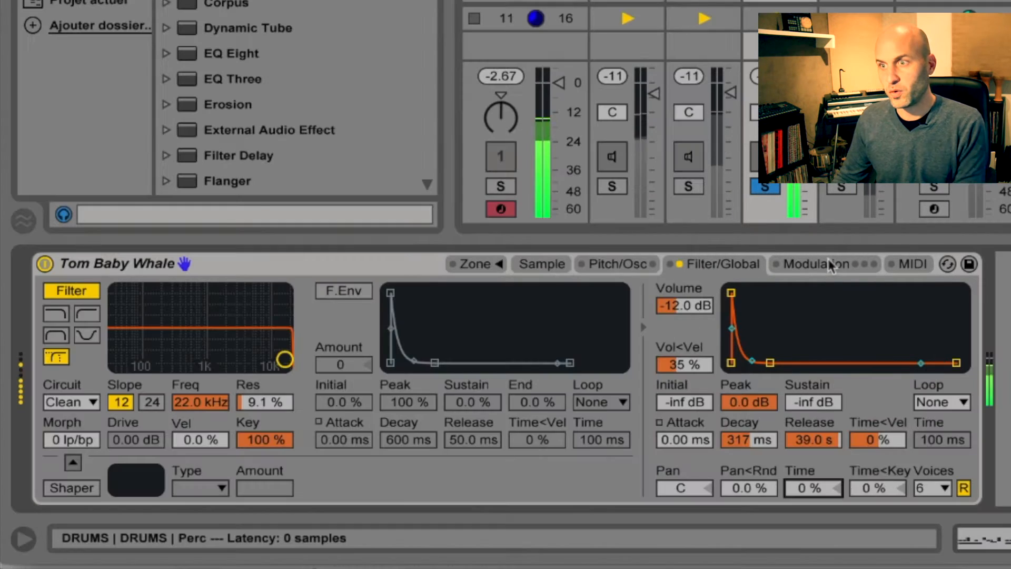
- Enable LFO 2 in the Sampler and set its type to the random stepped waveform
click(829, 265)
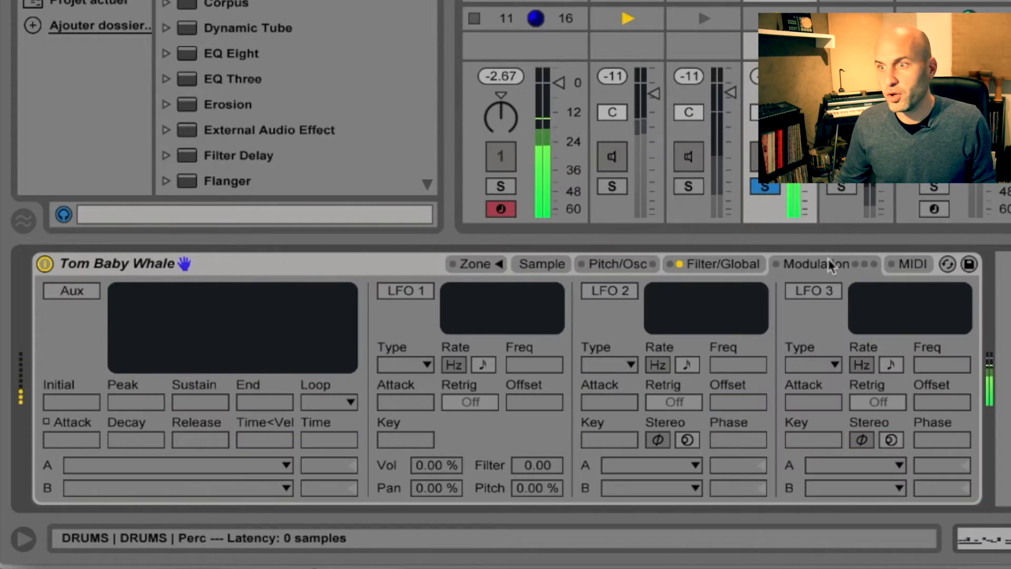
click(604, 293)
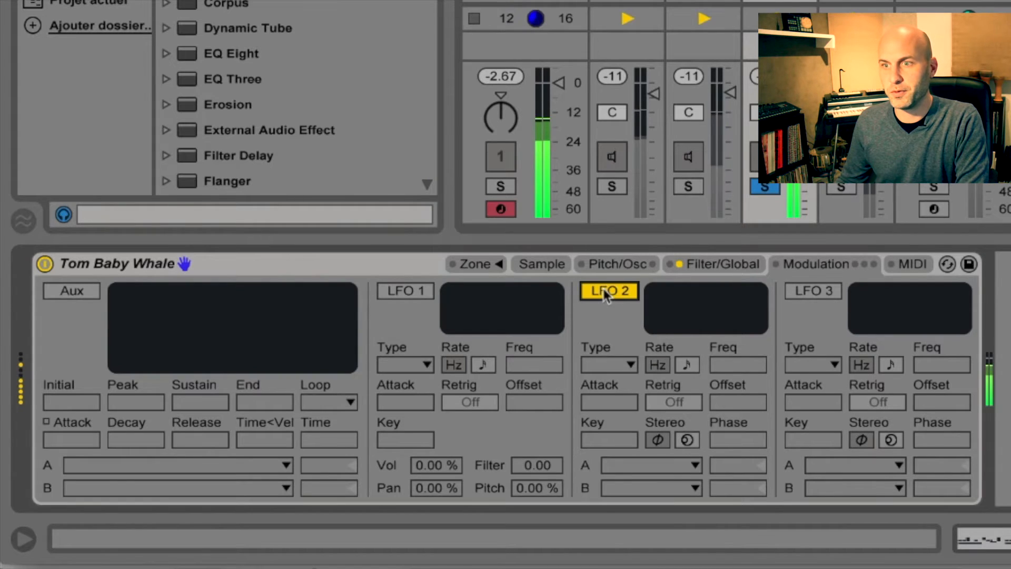
click(605, 367)
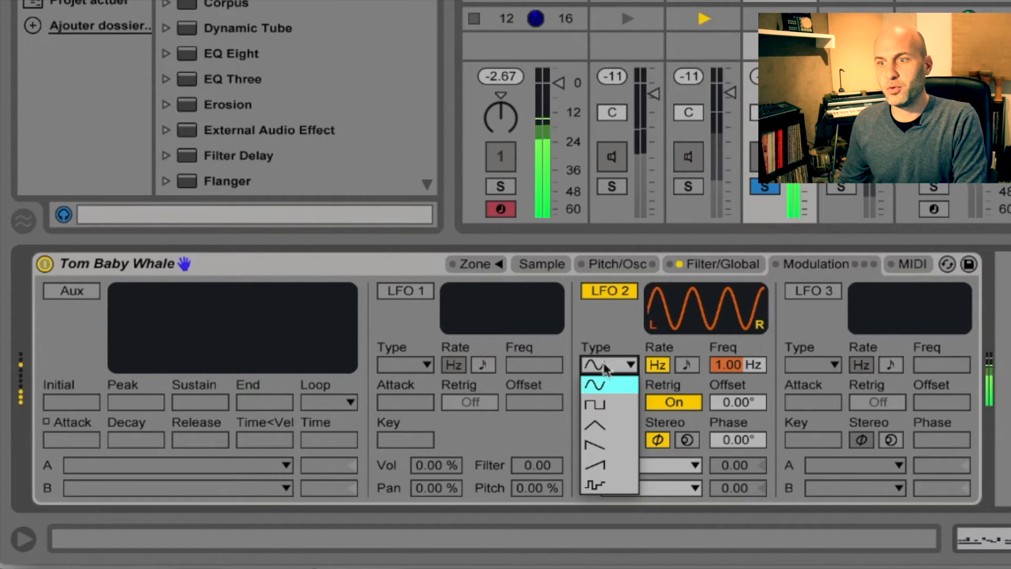
click(598, 485)
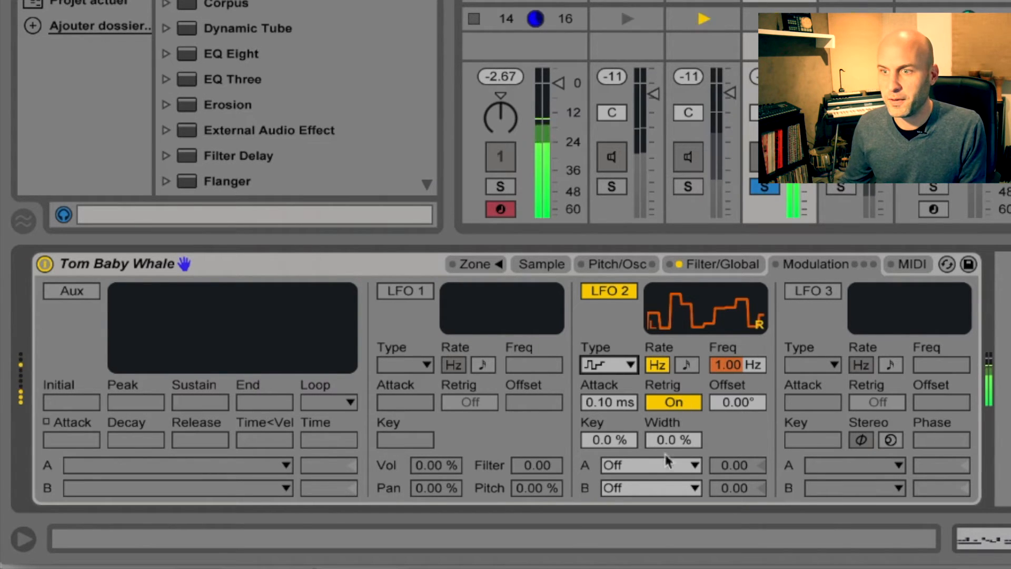
- Route LFO 2 destination A to Time with an amount of 100, and set the volume envelope's decay to 687 ms
click(653, 466)
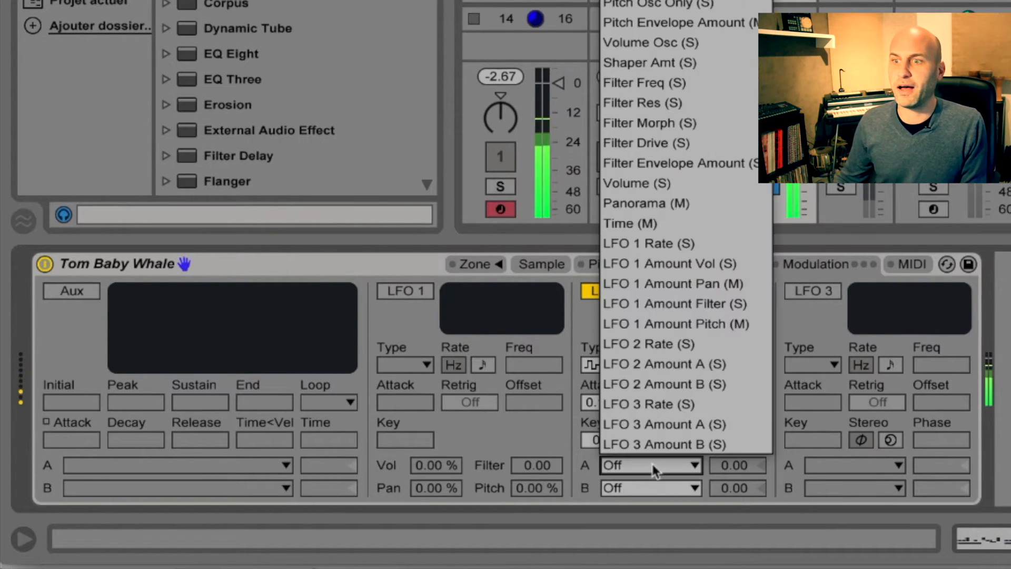
click(646, 227)
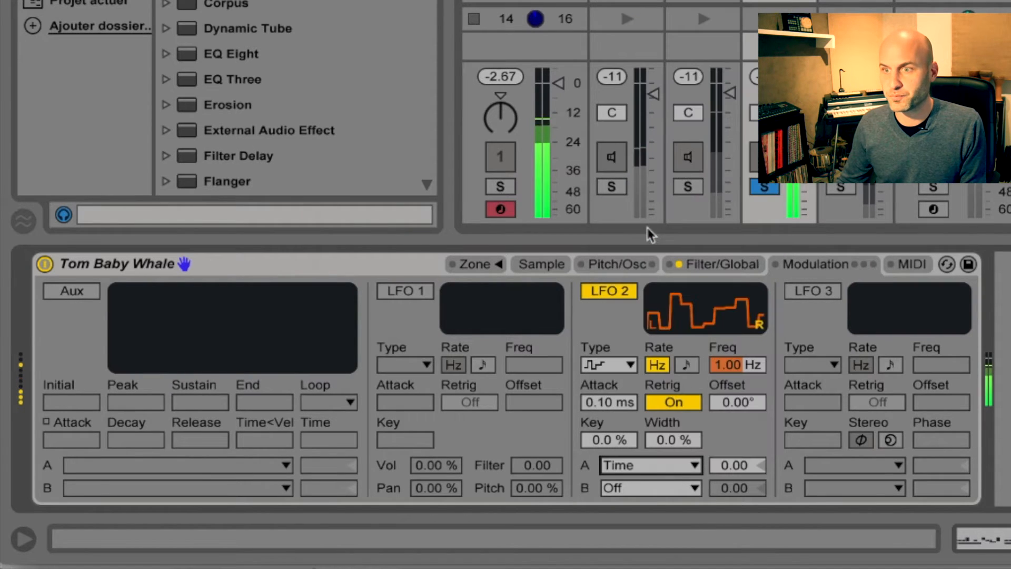
mouse_move(730, 463)
mouse_down()
mouse_move(729, 448)
mouse_move(740, 468)
mouse_up()
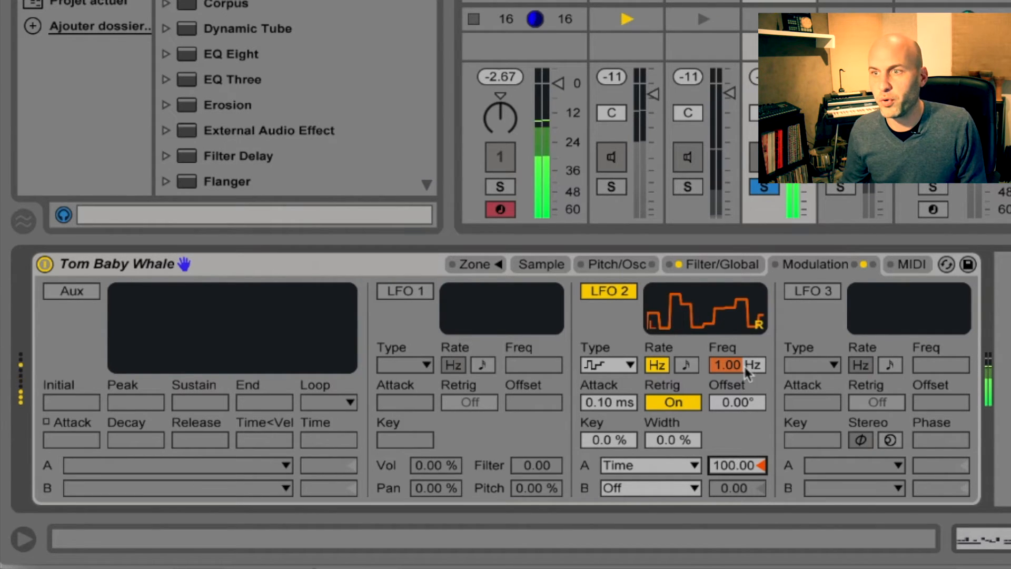
click(722, 264)
drag(732, 428, 732, 407)
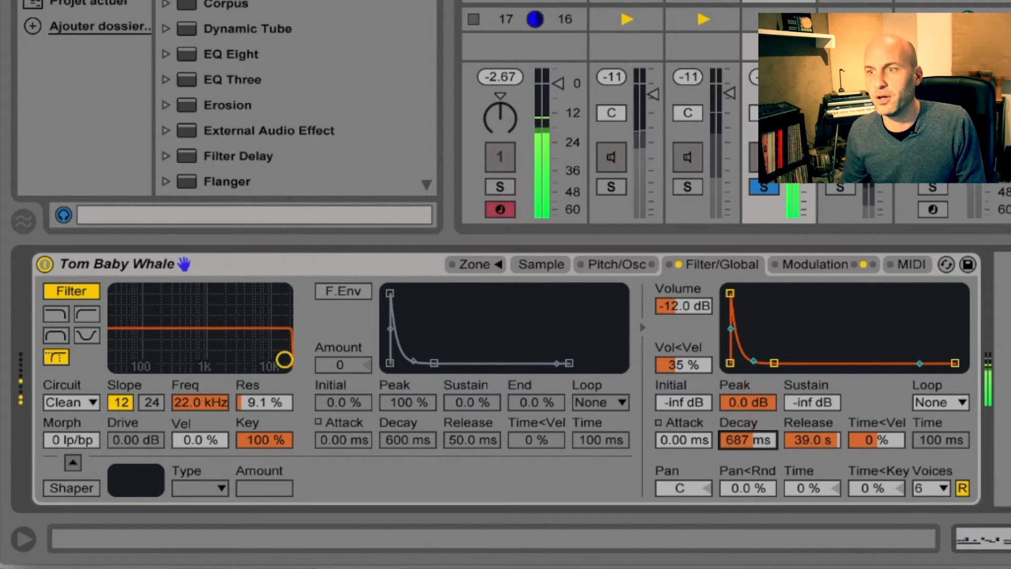
- Enable LFO 1 in the Sampler and set its type to the random stepped waveform
click(799, 261)
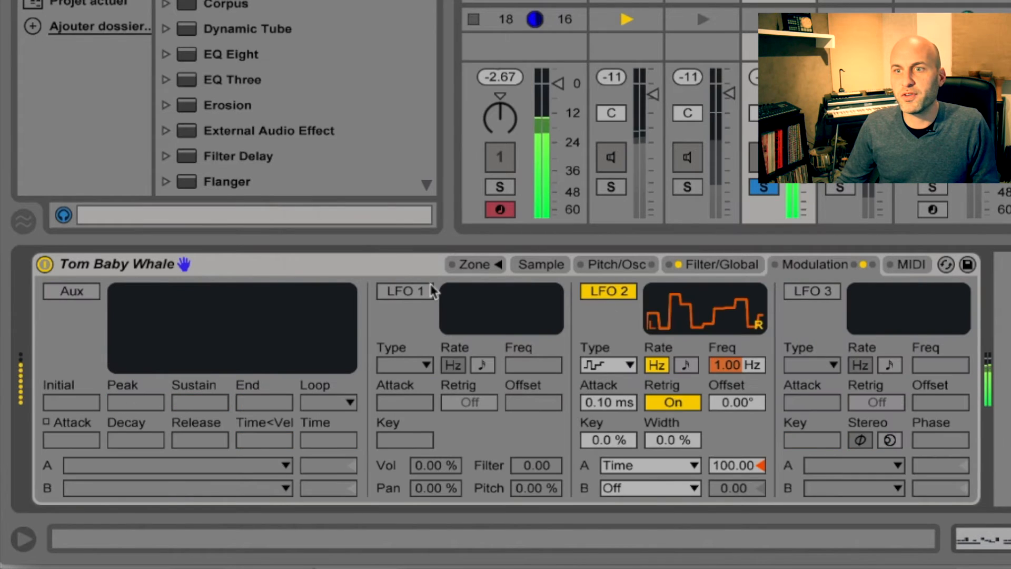
click(401, 292)
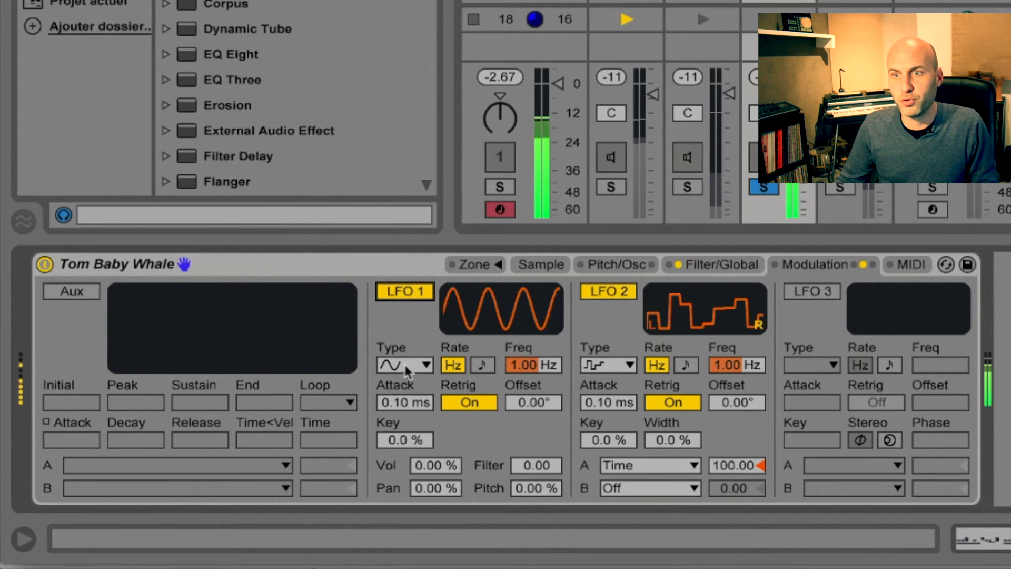
click(407, 370)
click(396, 481)
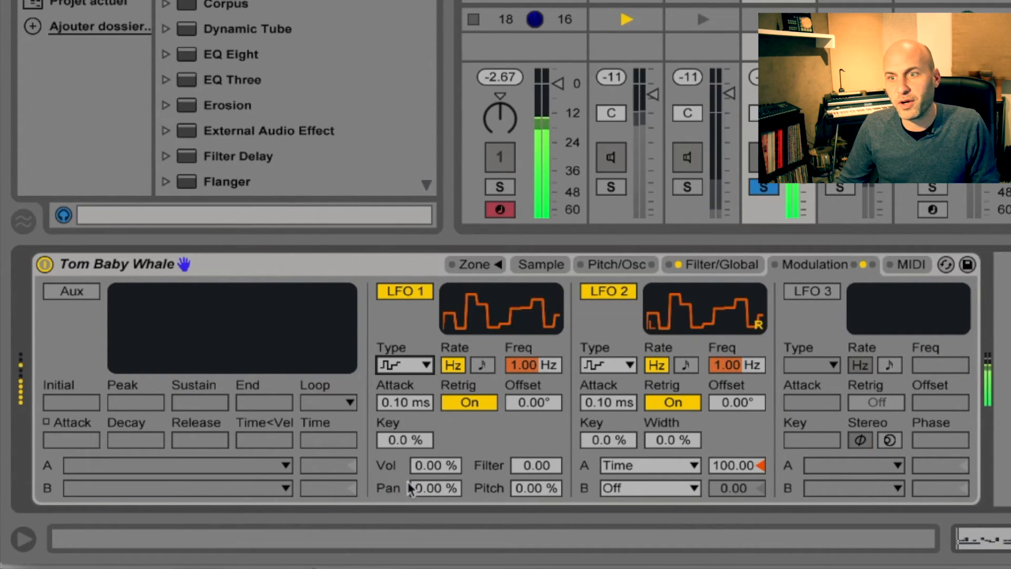
- Set LFO 1's modulation amounts to 85.2 % volume, 3.81 % pitch and 21.1 % pan
drag(439, 467, 438, 381)
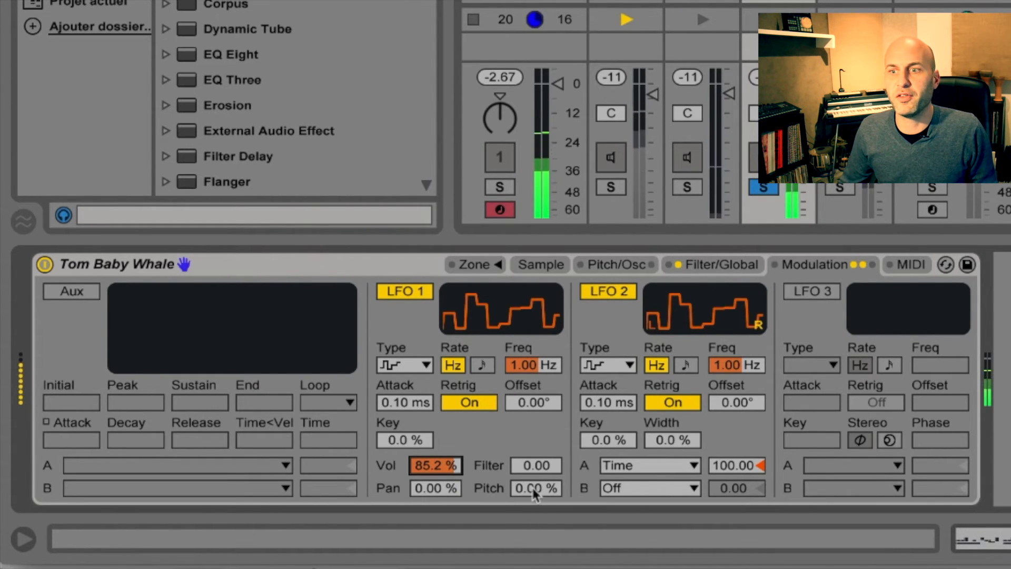
drag(533, 495, 534, 487)
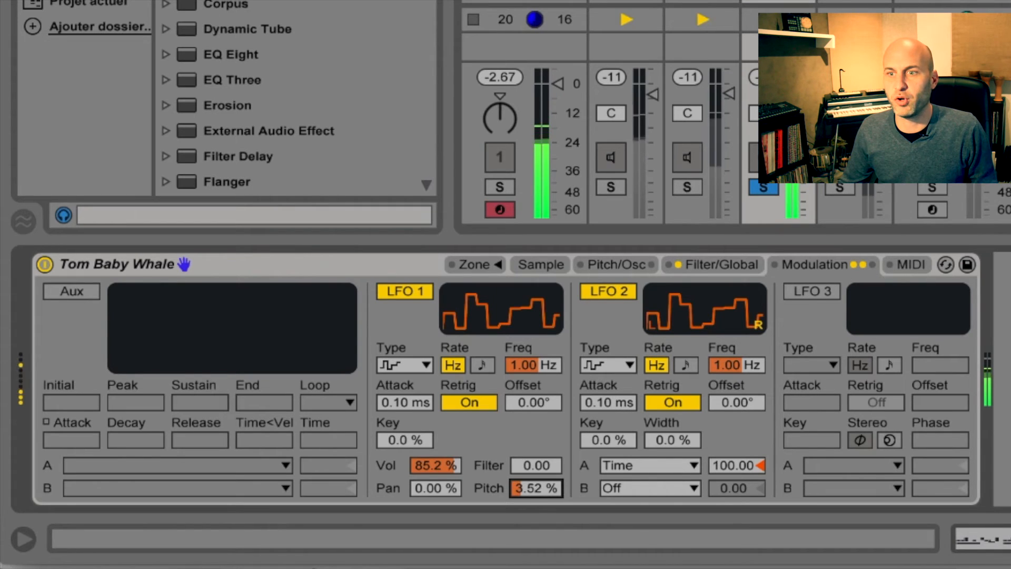
drag(449, 497, 449, 485)
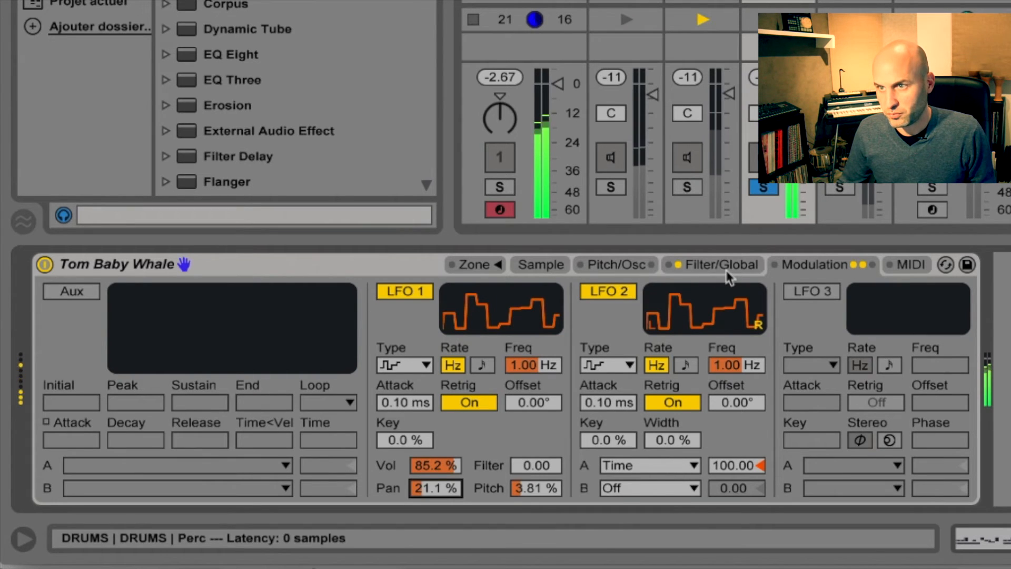
- Hot-swap the Sampler's tom sample for Hihat AlienSpawn Closed 1 from the Hihat drum hits
click(540, 266)
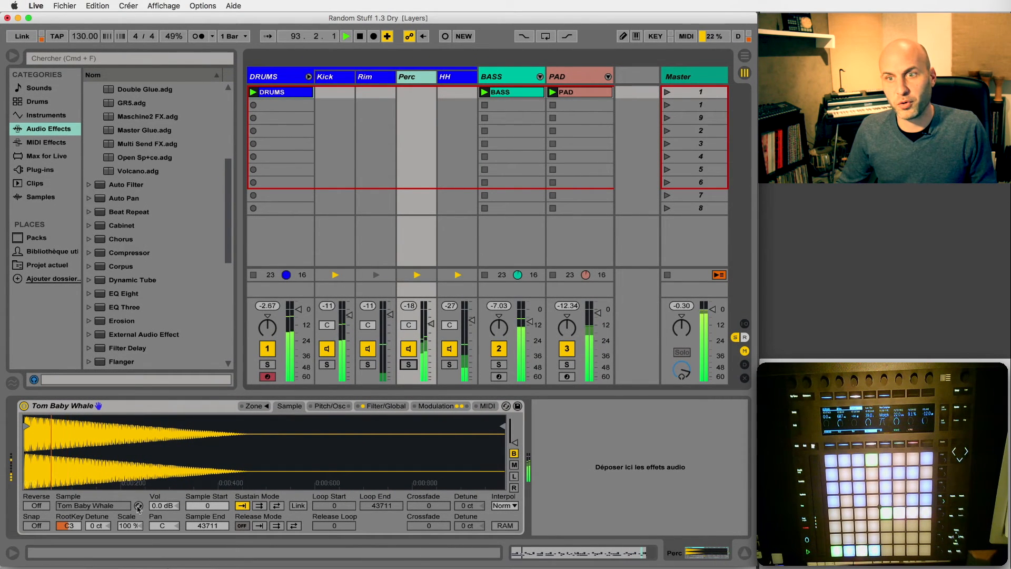
click(138, 506)
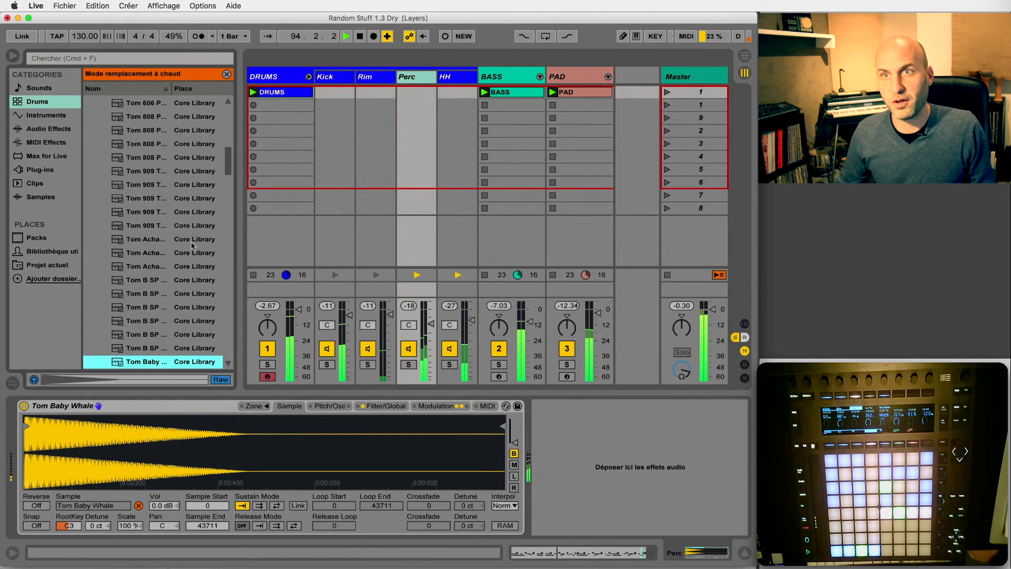
scroll(166, 363, up, 10)
click(98, 226)
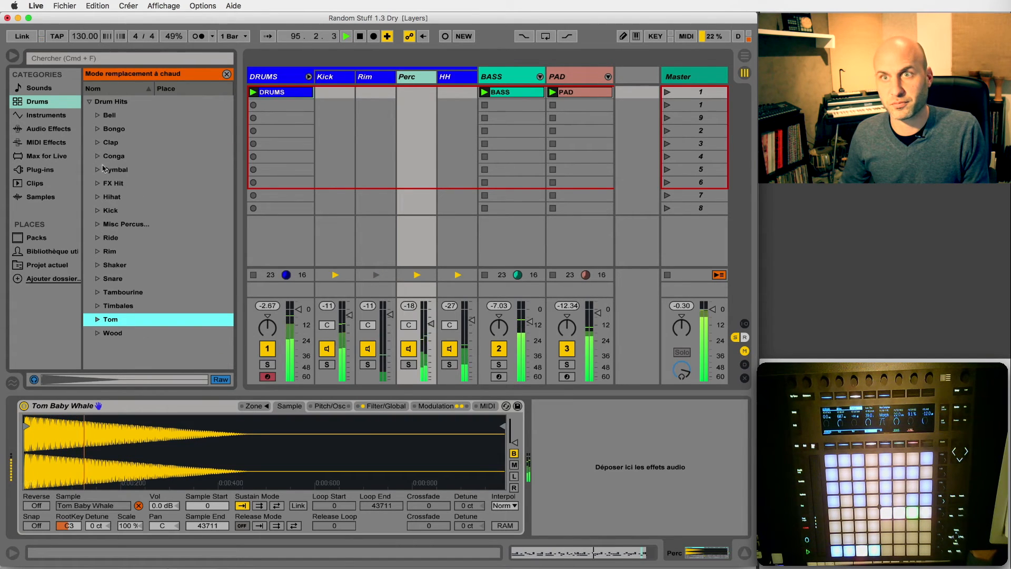
click(97, 198)
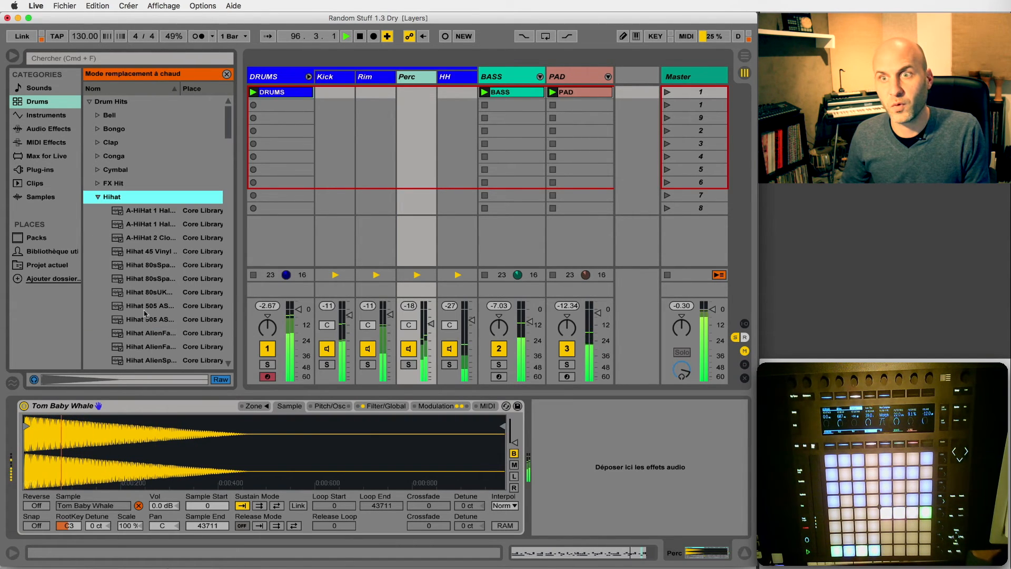
double_click(150, 361)
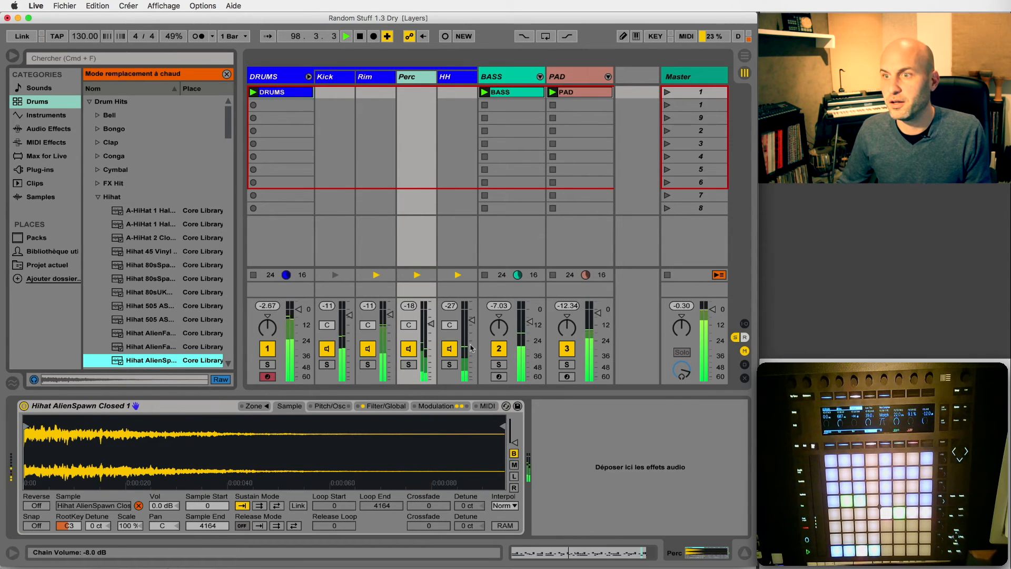
- Solo the Perc chain and shorten the Sampler's volume envelope decay to 189 ms
click(408, 365)
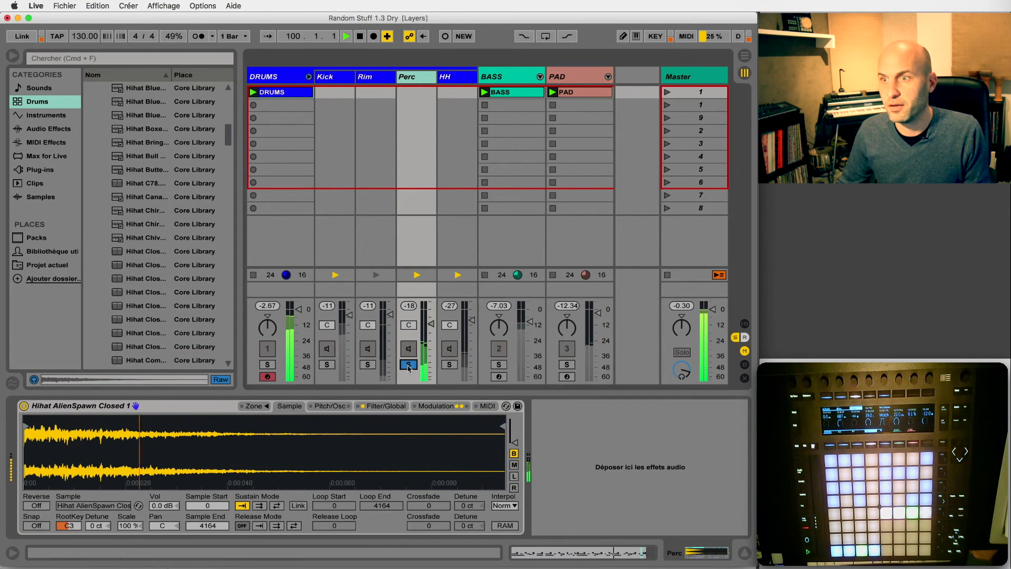
click(394, 406)
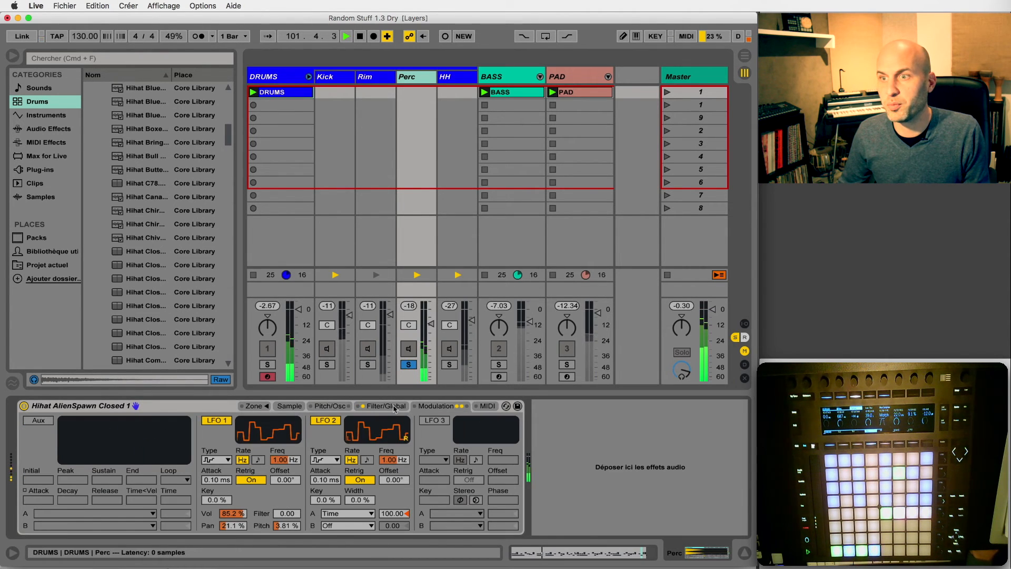
click(394, 407)
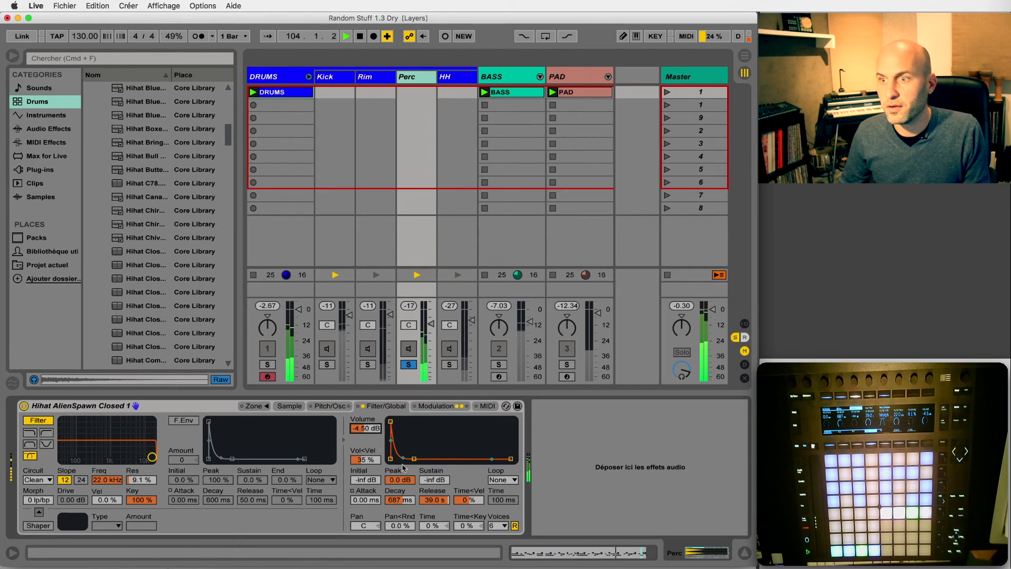
drag(397, 501, 397, 512)
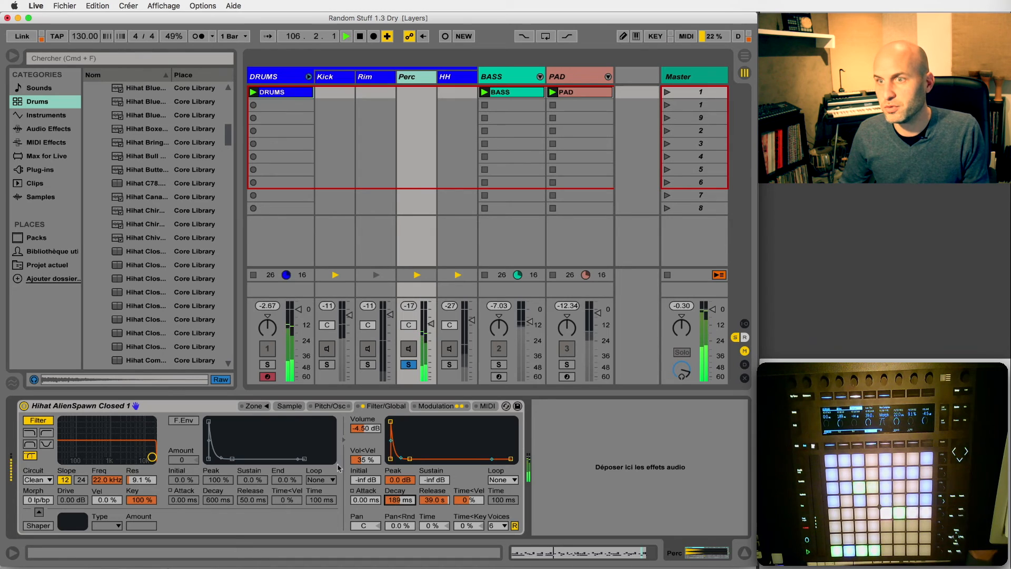
- Hot-swap the Sampler's sample for Hihat AlienSpawn Closed 2, the following hi-hat in the browser
click(329, 407)
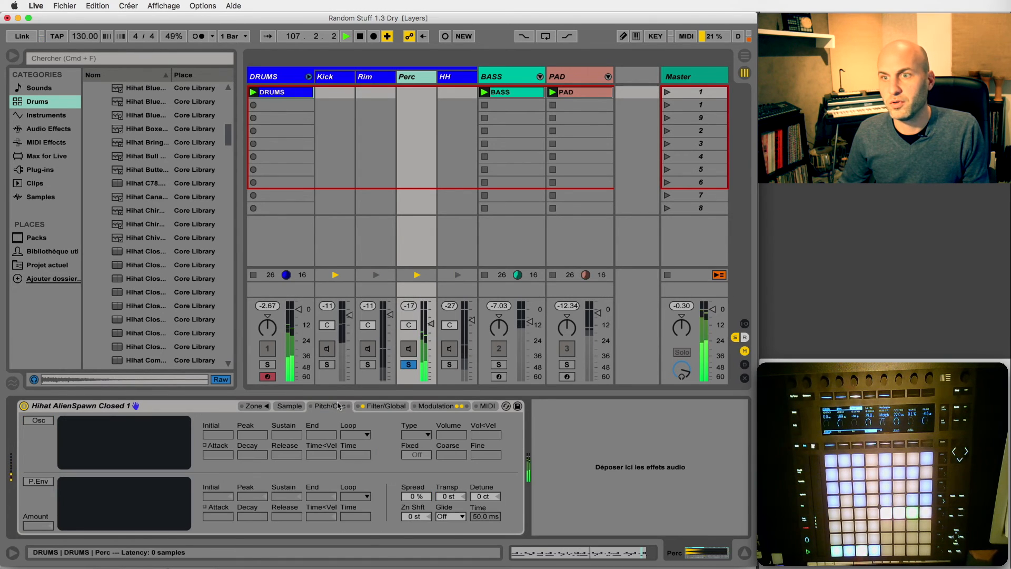
click(291, 406)
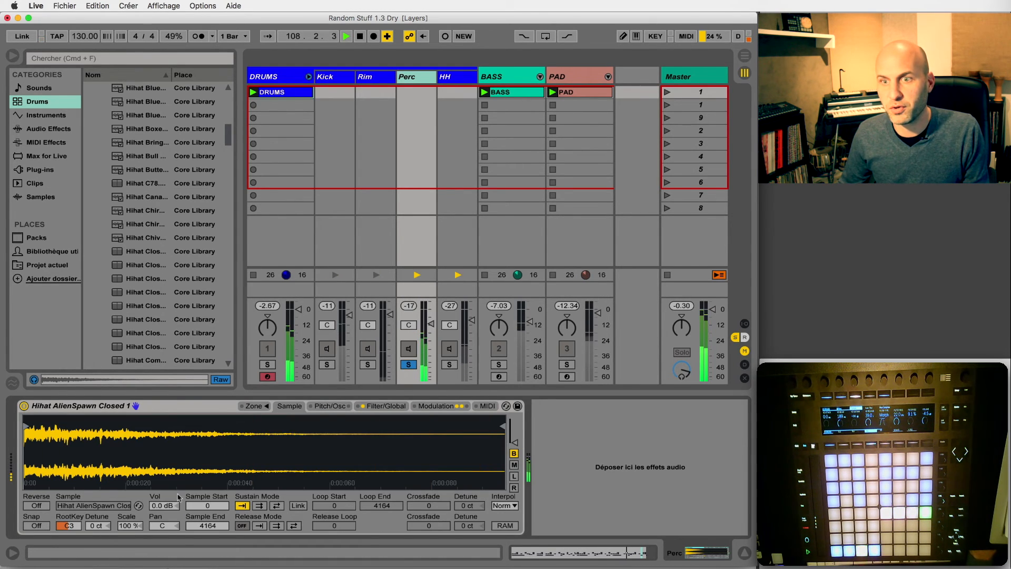
click(138, 506)
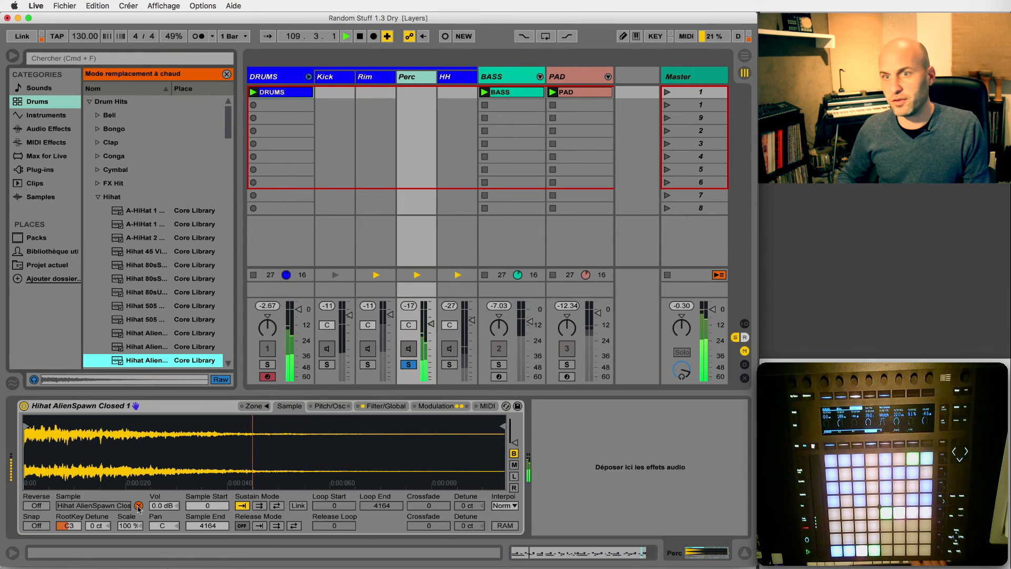
key(Down)
key(Return)
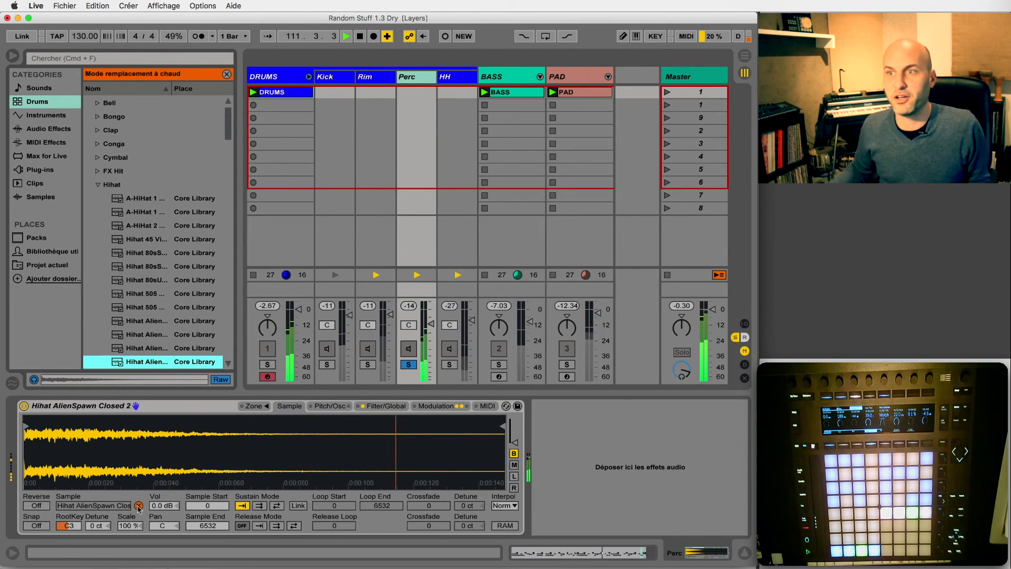
- Take the Perc chain out of solo and show the Sampler's filter and volume envelope settings
click(414, 365)
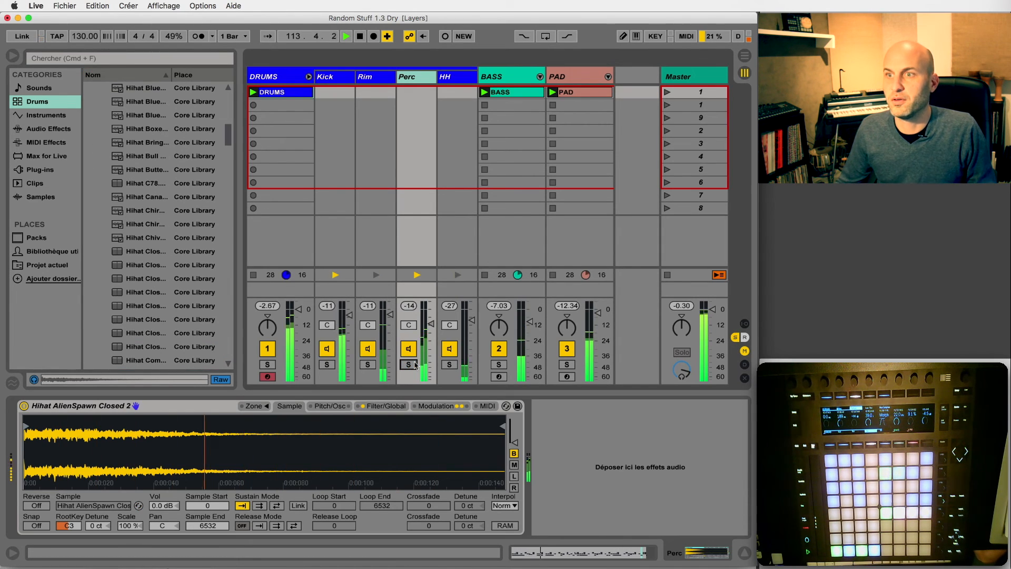
click(377, 407)
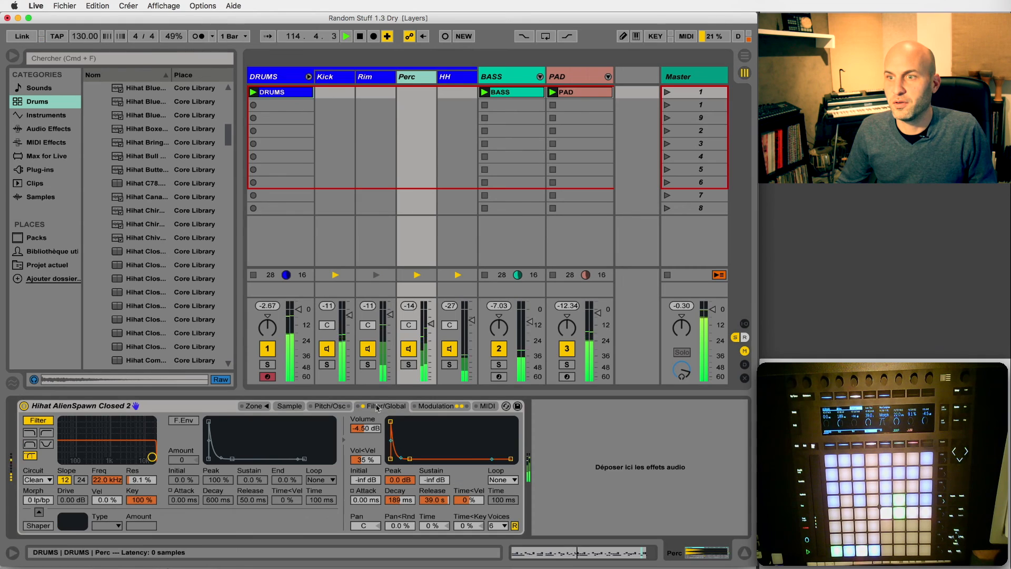